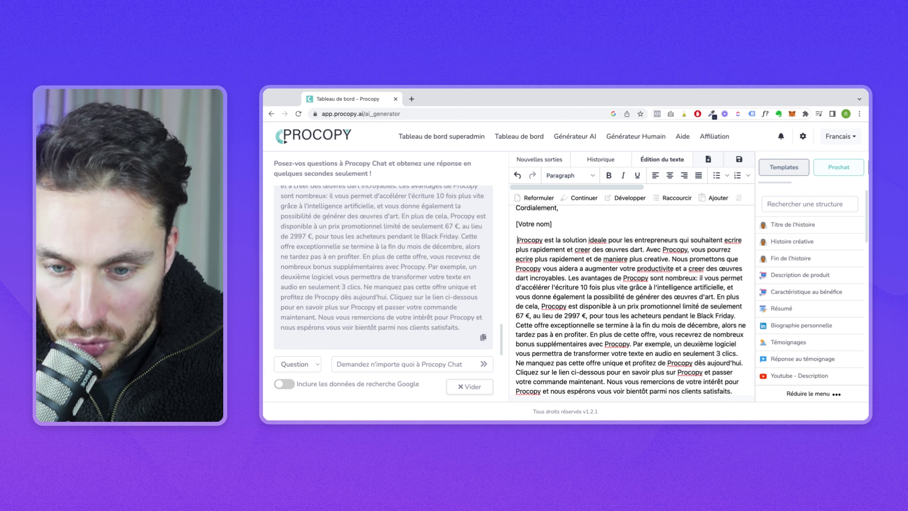
Review the earlier chat prompts that ask for the email and the sales page to be divided into sections.
key("BackSpace")
scroll(466, 249, "up", 6)
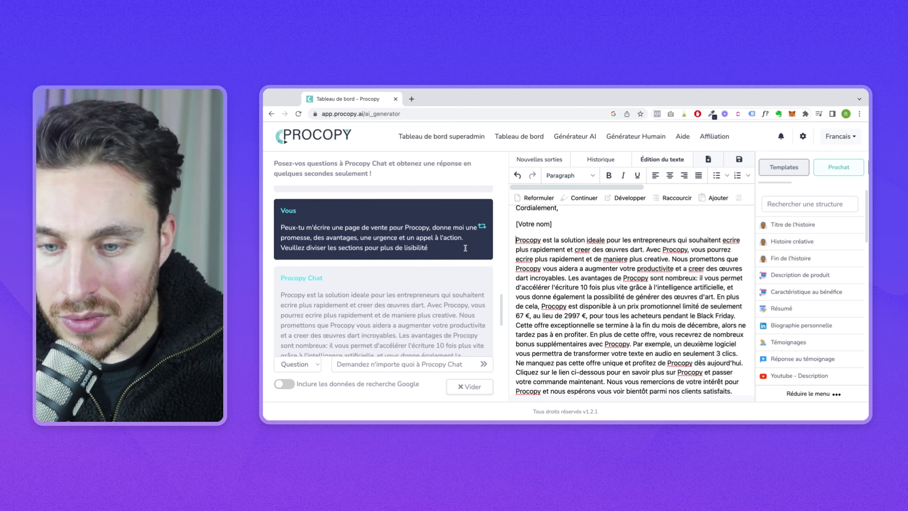
scroll(466, 250, "down", 5)
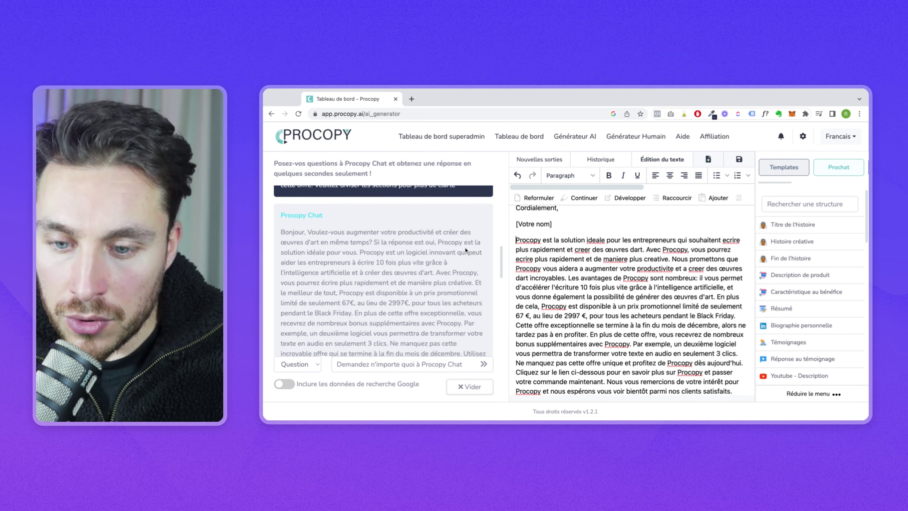
left_click_drag(429, 304, 329, 294)
left_click(438, 308)
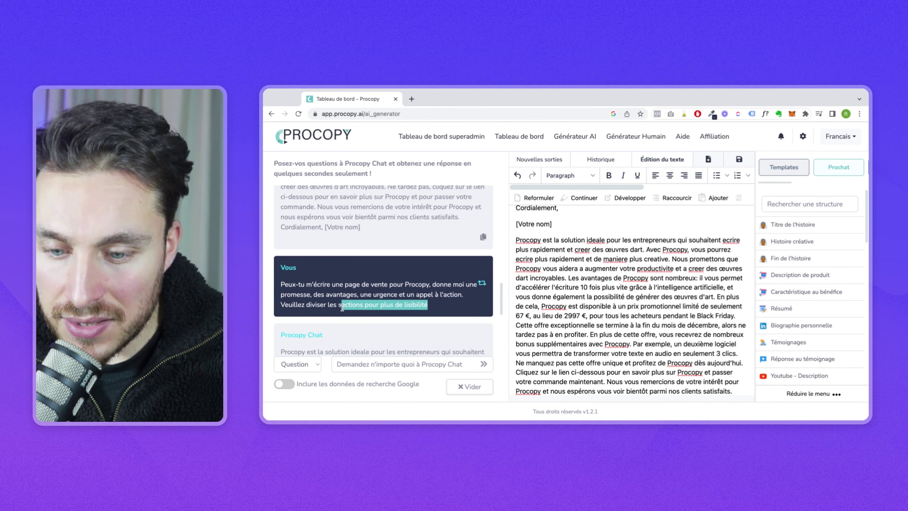
scroll(342, 306, "down", 7)
scroll(342, 307, "up", 2)
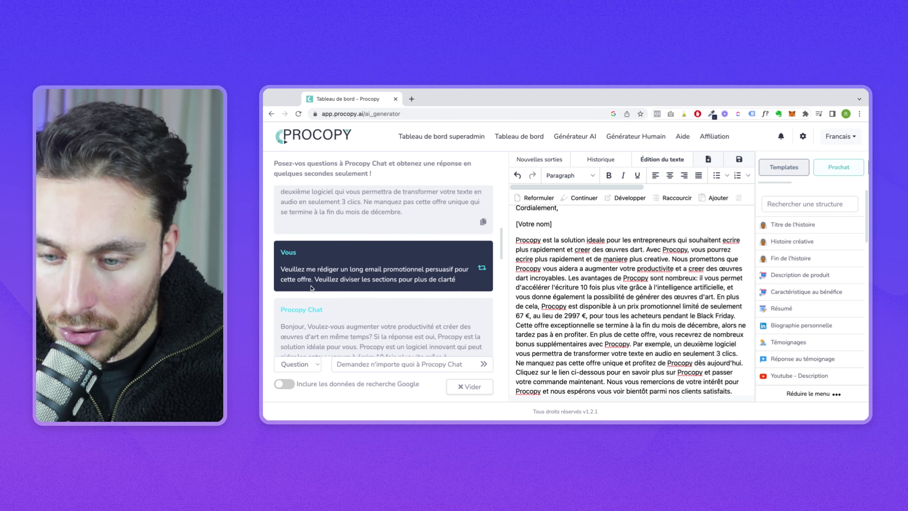
left_click_drag(319, 279, 455, 279)
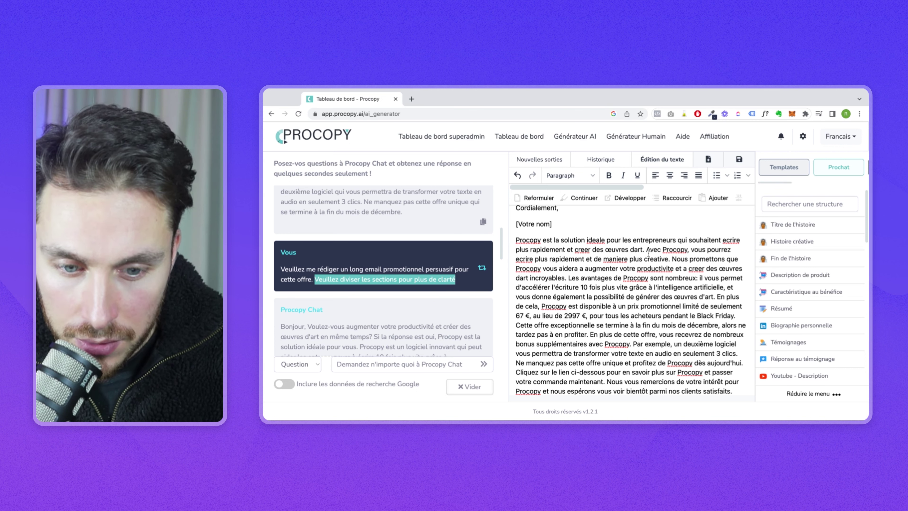
Split the sales page text into separate paragraphs before "Avec Procopy" and before "Les avantages de Procopy".
key("Return")
left_click(673, 288)
key("Return")
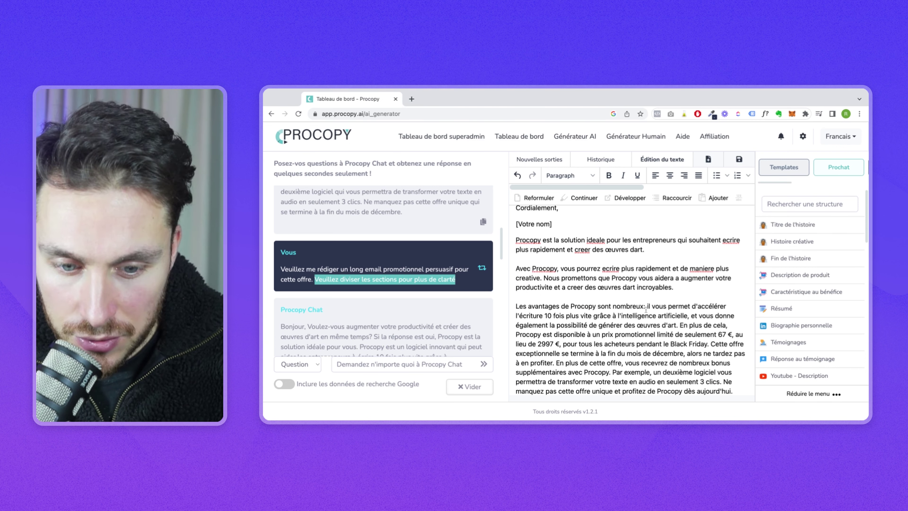
Make the phrase "Les avantages de Procopy sont nombreux:" bold.
left_click_drag(645, 307, 515, 307)
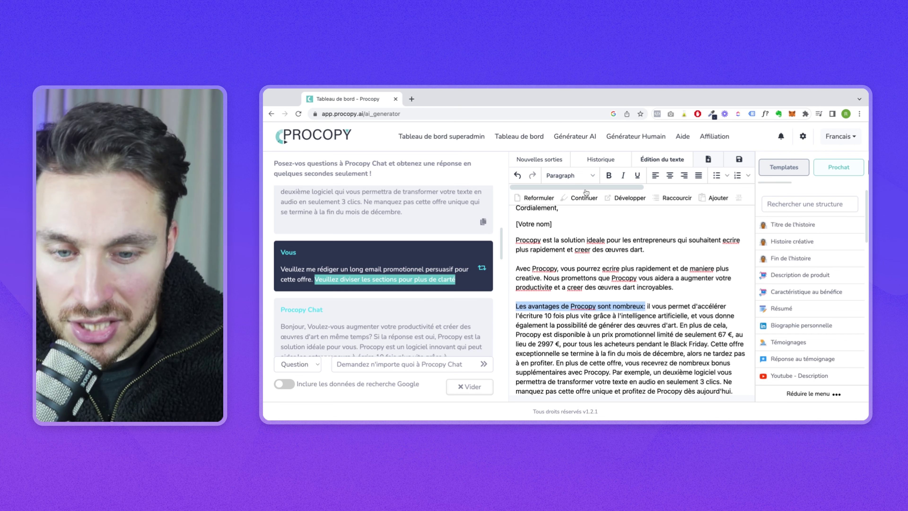
left_click(608, 175)
left_click(678, 343)
Start new paragraphs at "Cette offre exceptionnelle" and at "Cliquez sur le lien ci-dessous" in the sales page text.
scroll(678, 343, "down", 2)
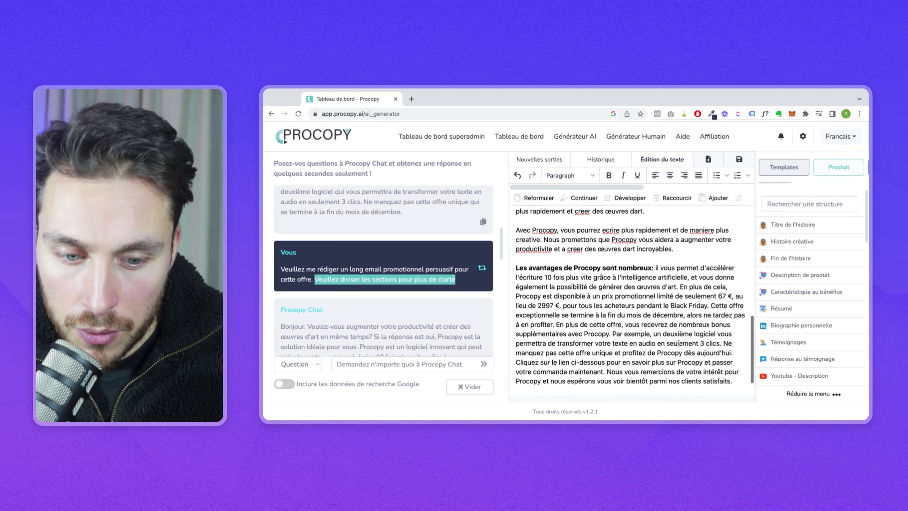
left_click(711, 303)
key("Return")
scroll(631, 347, "down", 1)
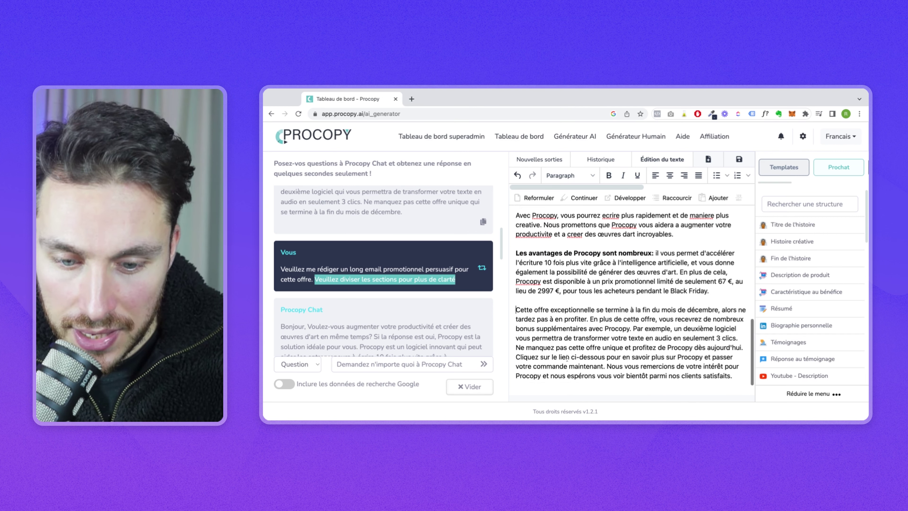
left_click(516, 357)
key("Return")
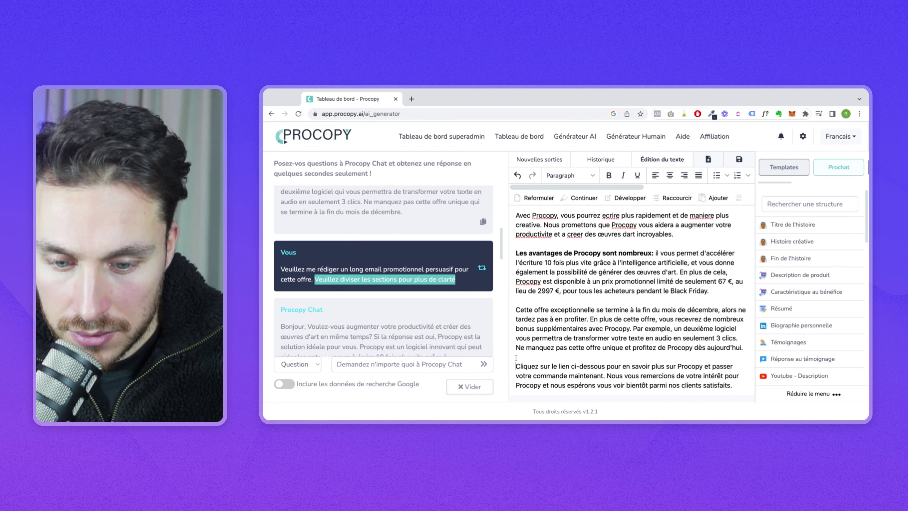
Add the bold heading "Stratégie de page de vente" on a new line between "[Votre nom]" and the sales page text.
scroll(443, 294, "down", 2)
scroll(443, 294, "down", 8)
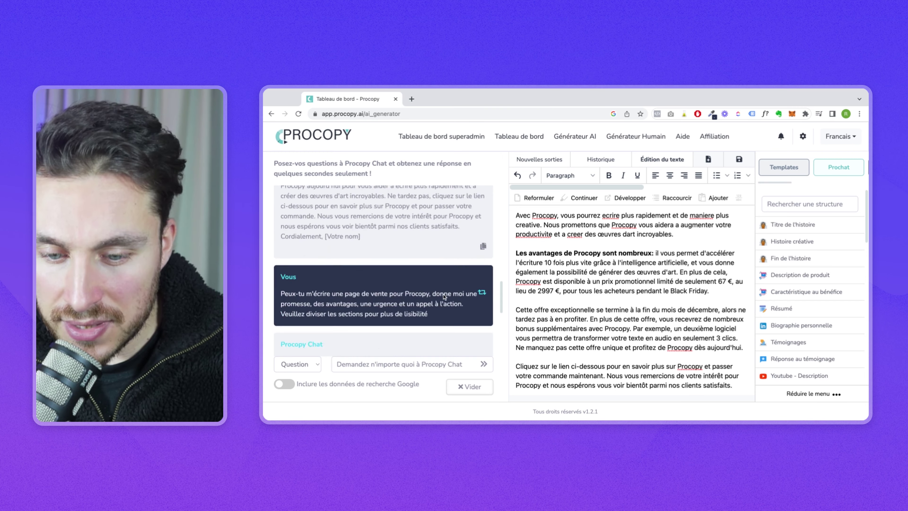
scroll(552, 302, "up", 5)
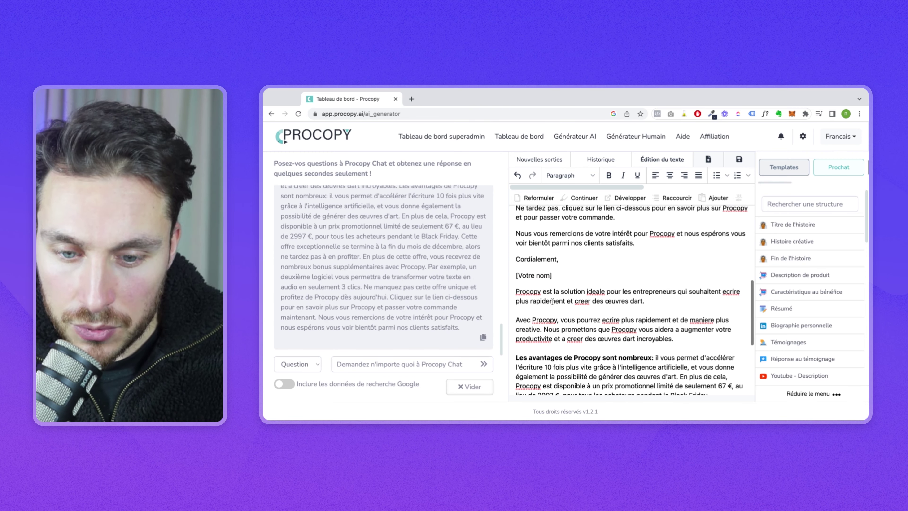
left_click(568, 276)
key("Return")
type("Strat")
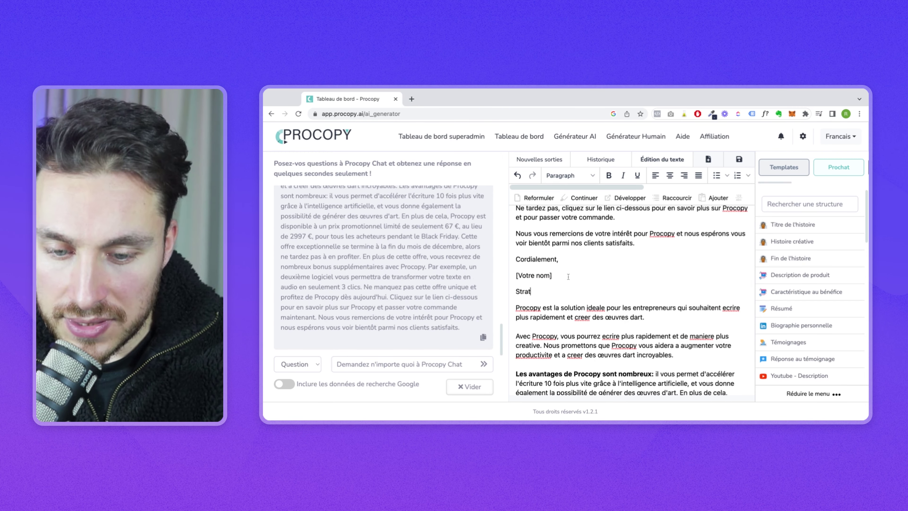
type("égie de page de vente")
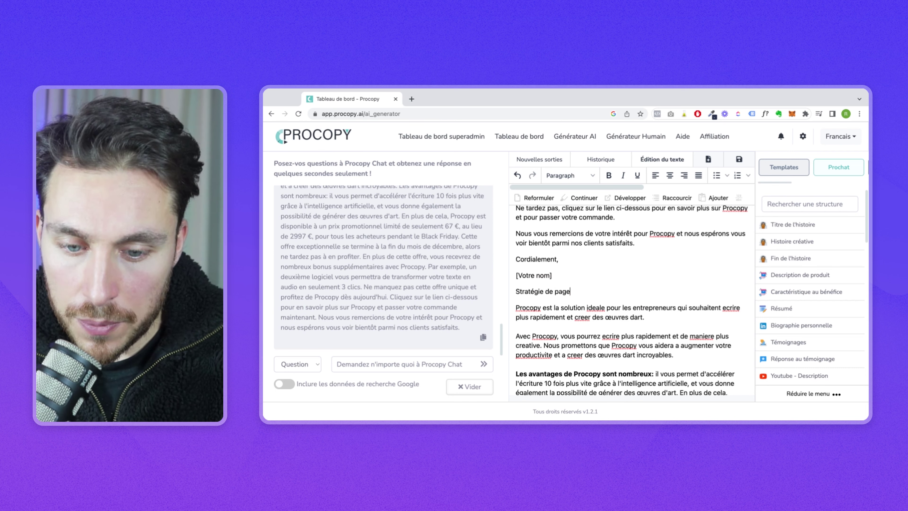
triple_click(549, 292)
left_click(609, 175)
left_click(614, 280)
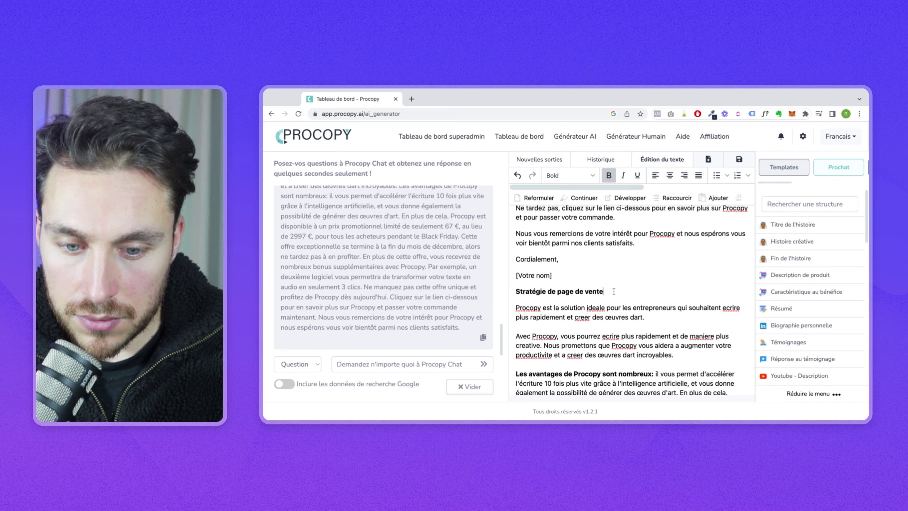
scroll(614, 280, "down", 5)
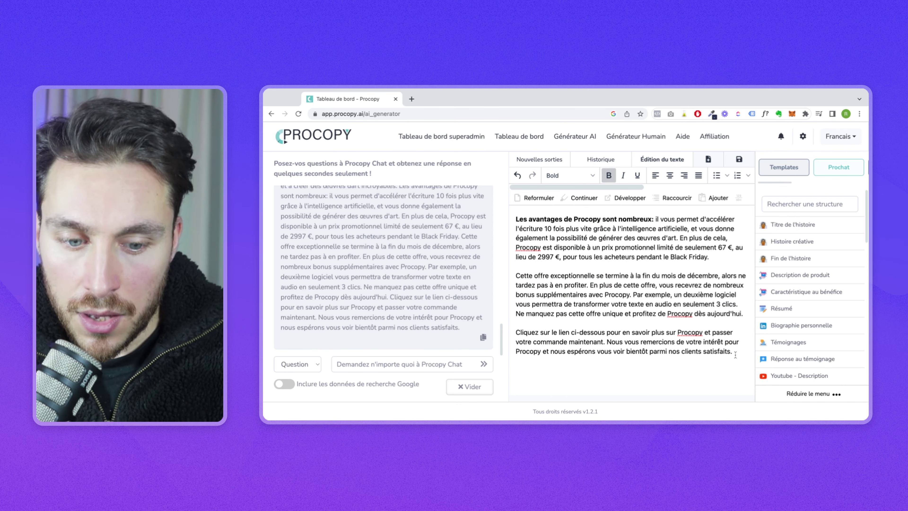
left_click(735, 353)
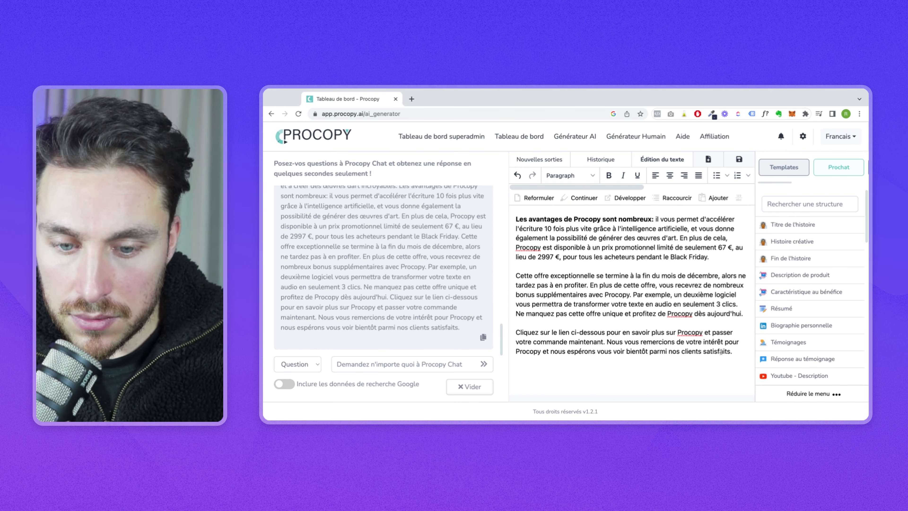
scroll(720, 352, "up", 7)
scroll(691, 319, "down", 6)
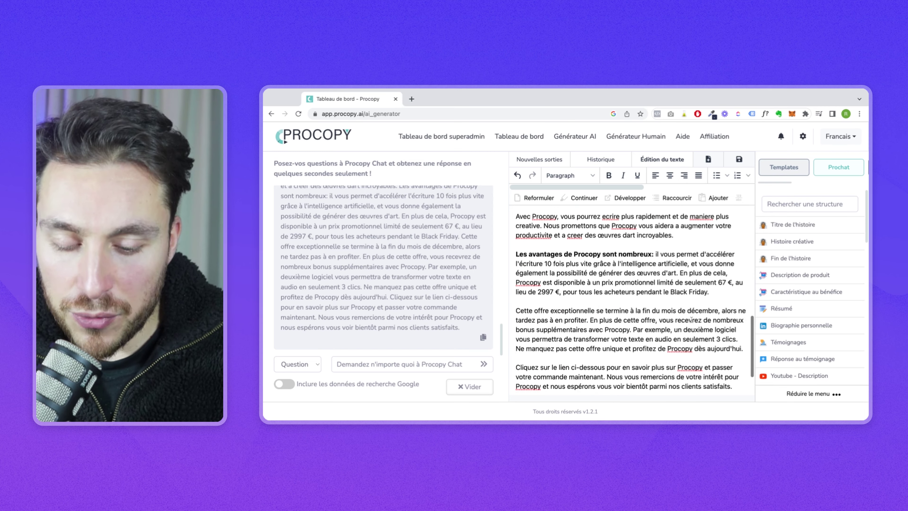
scroll(691, 320, "down", 2)
Send Procopy Chat the question "Veuillez m'écrire des titres de vente pour mon offre pour noel".
left_click(375, 363)
type("Veuillez m'écrire ")
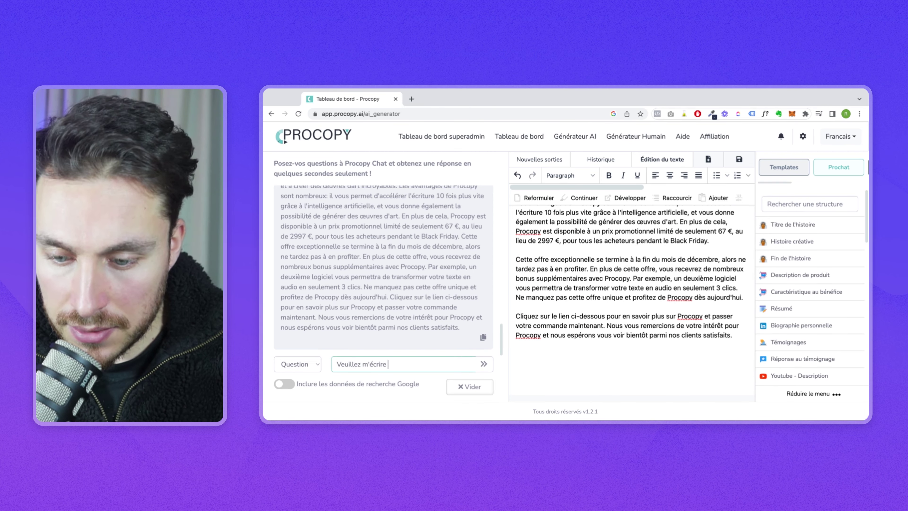
type("des")
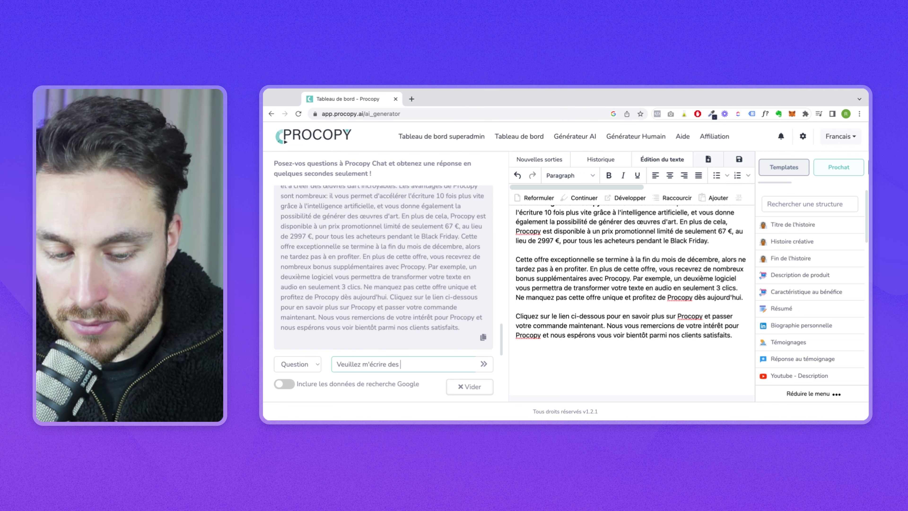
type(" titres ")
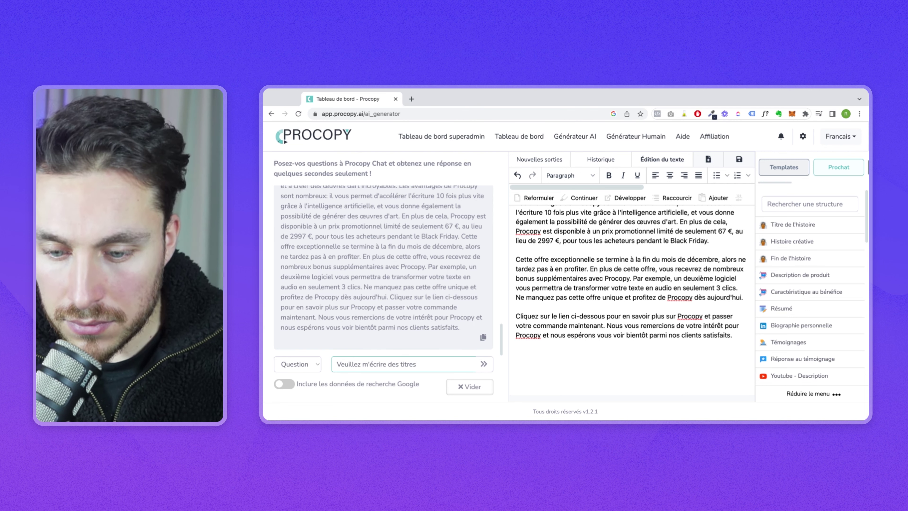
type("de")
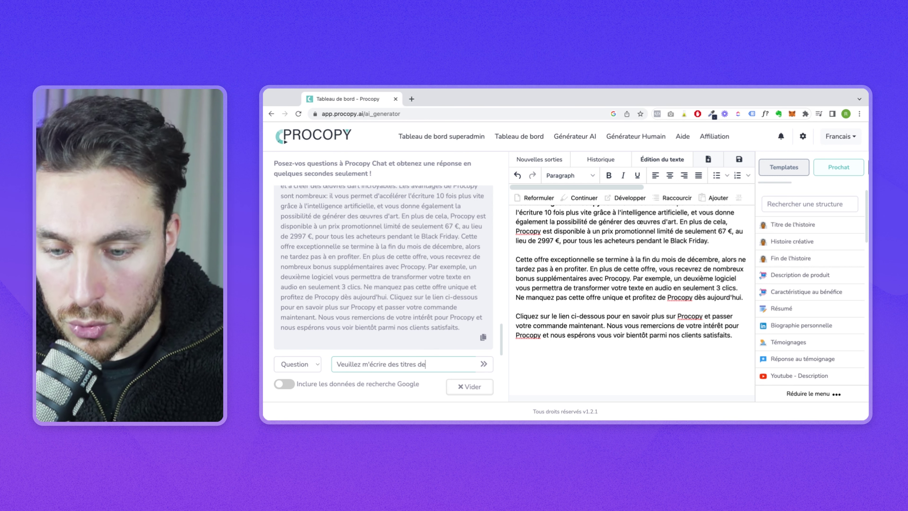
type(" vente pour mo")
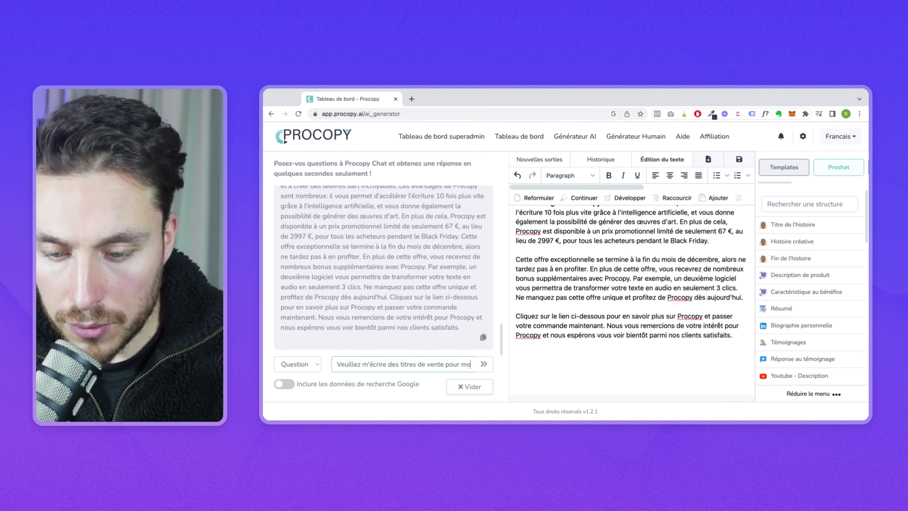
type("n offre concernant")
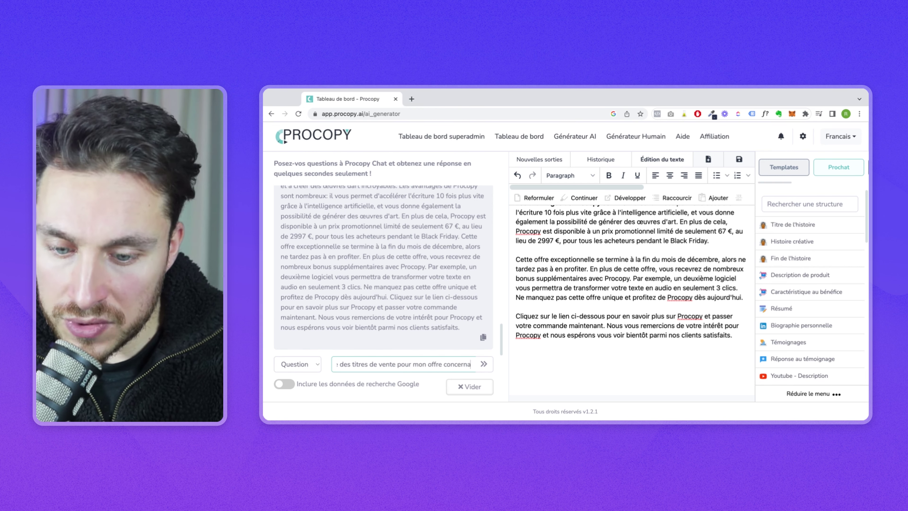
key("BackSpace")
key("BackSpace")
key("BackSpace")
key("BackSpace")
key("BackSpace")
key("BackSpace")
key("BackSpace")
key("BackSpace")
key("BackSpace")
key("BackSpace")
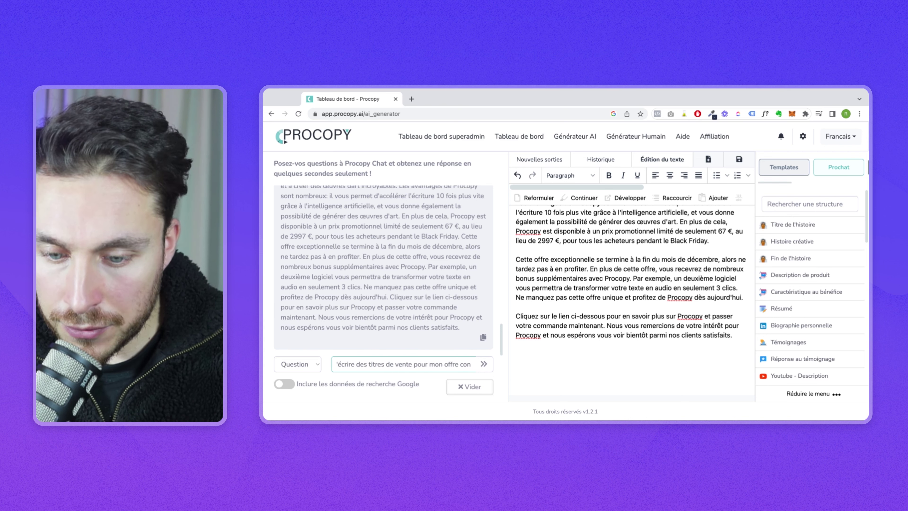
type("pour noel")
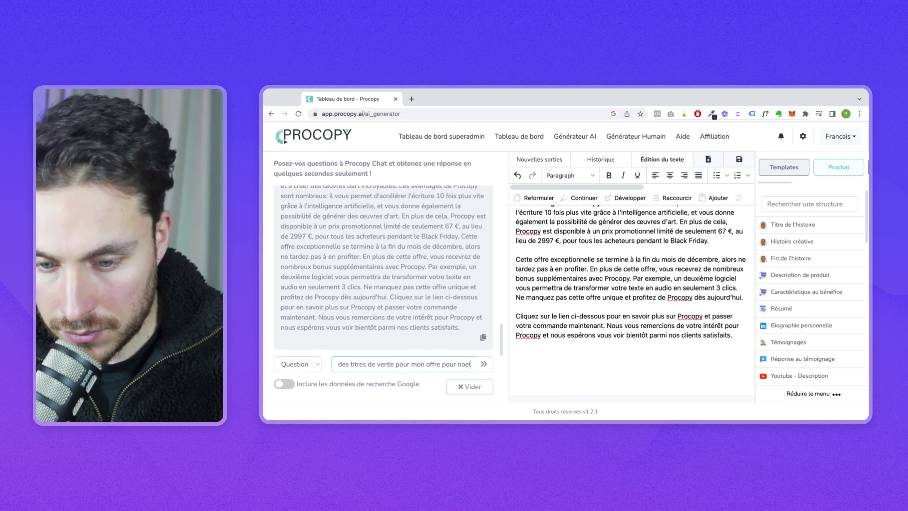
key("Return")
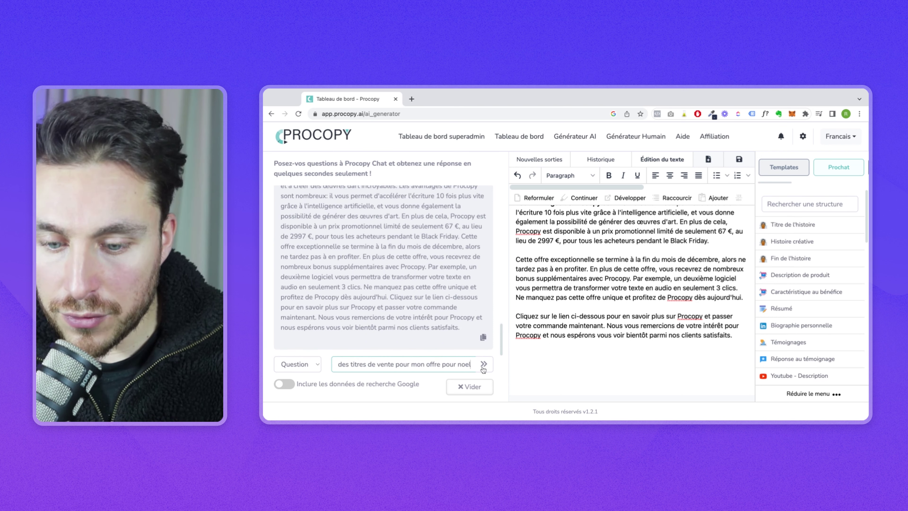
left_click(483, 364)
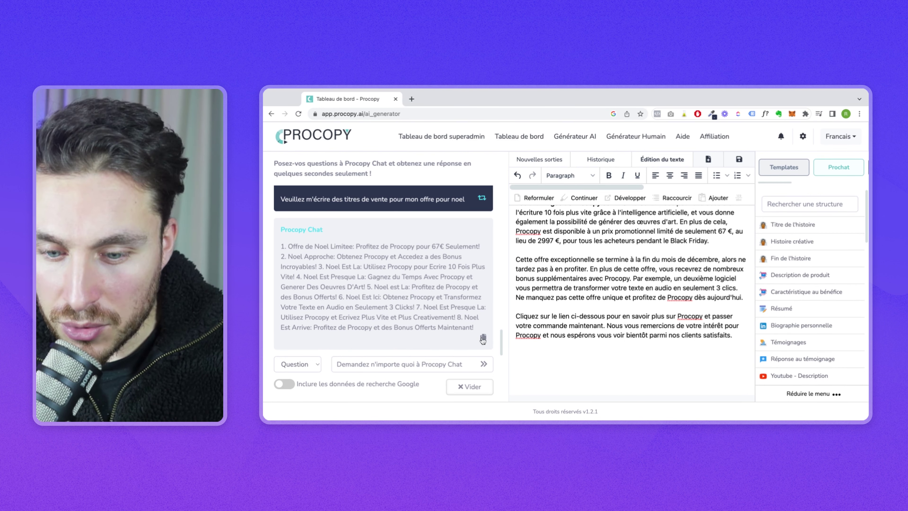
Paste the generated Christmas titles at the end of the document under the bold heading "Titre pour noel :".
left_click(733, 334)
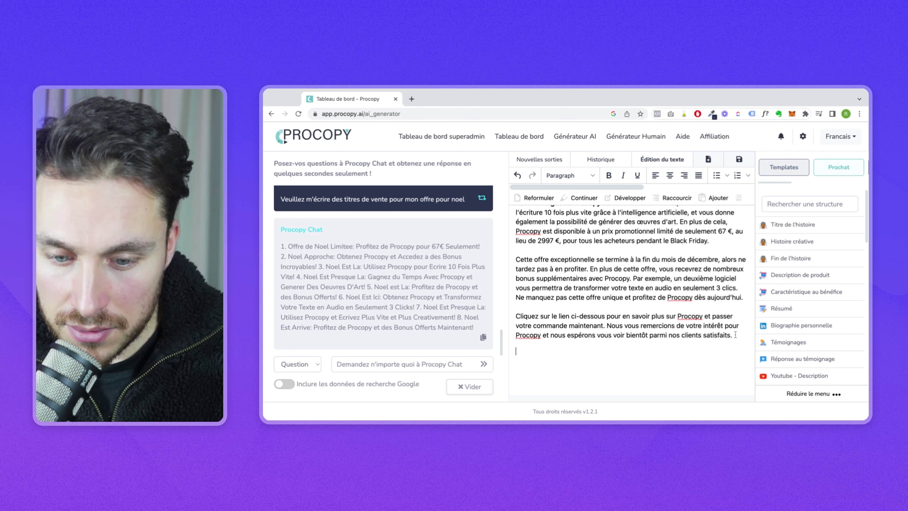
key("super+v")
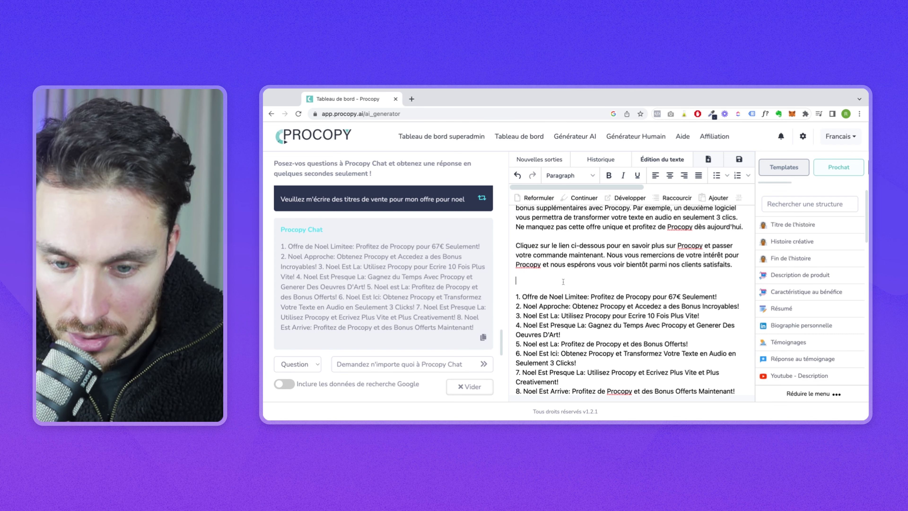
type("Titre pour ")
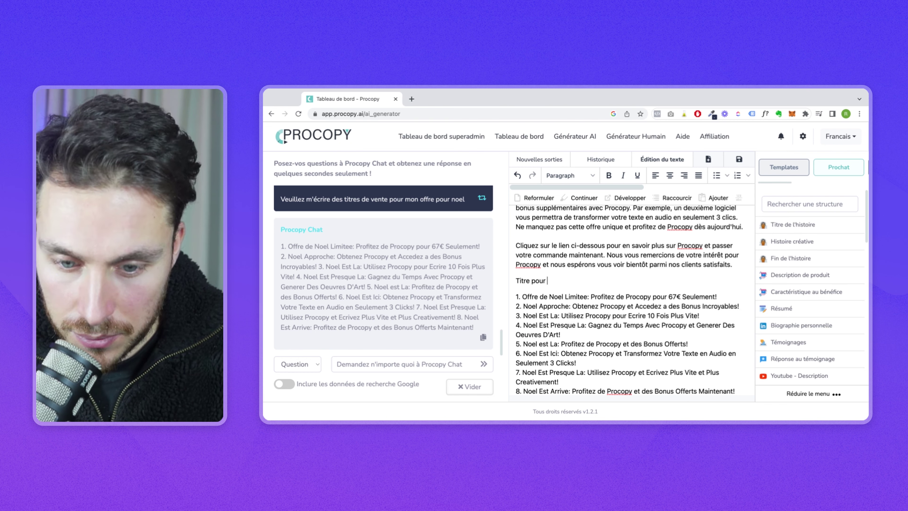
type("noel :")
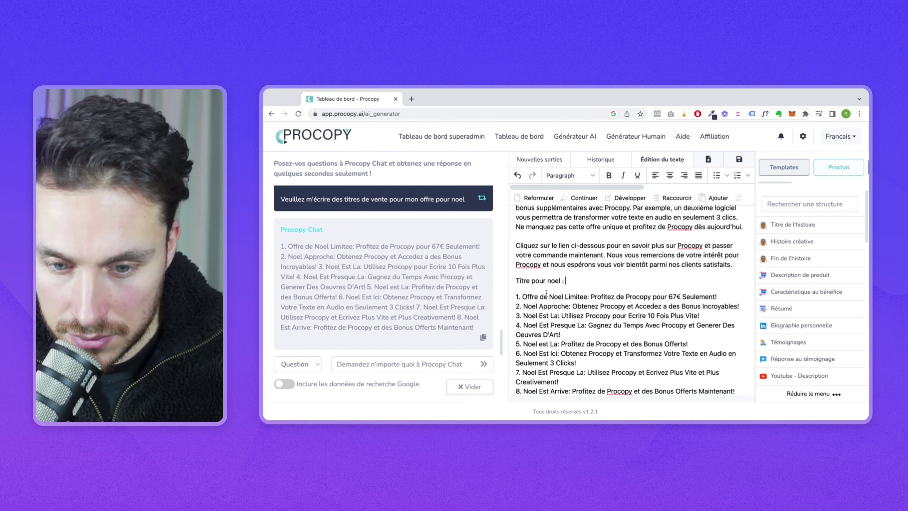
double_click(552, 281)
triple_click(551, 281)
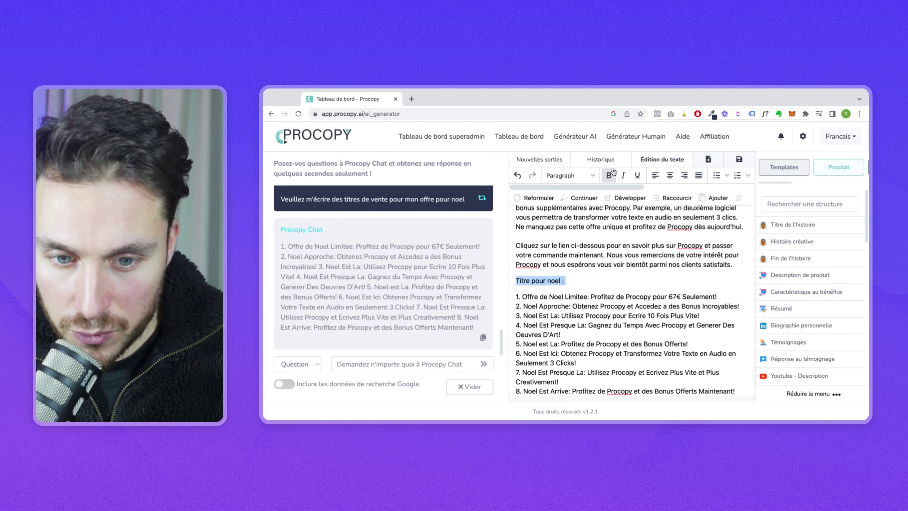
left_click(608, 175)
scroll(586, 279, "up", 4)
scroll(586, 279, "down", 5)
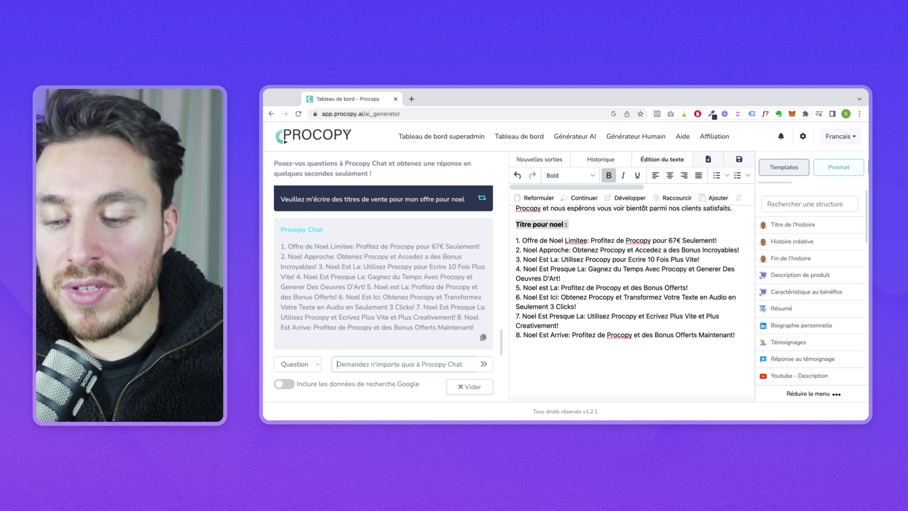
Send Procopy Chat the question "Veuillez me rédiger une vidéo de vente pour procopy".
type("Veuillez ")
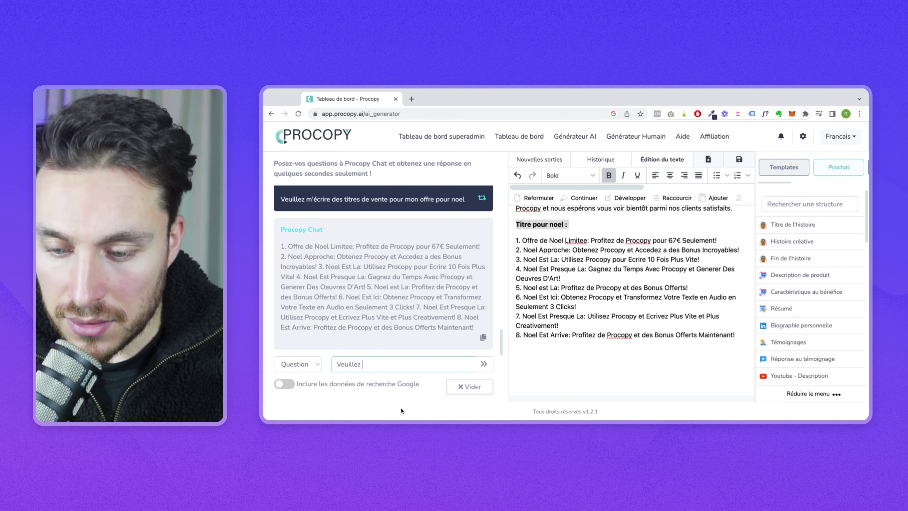
type("me rédiger u")
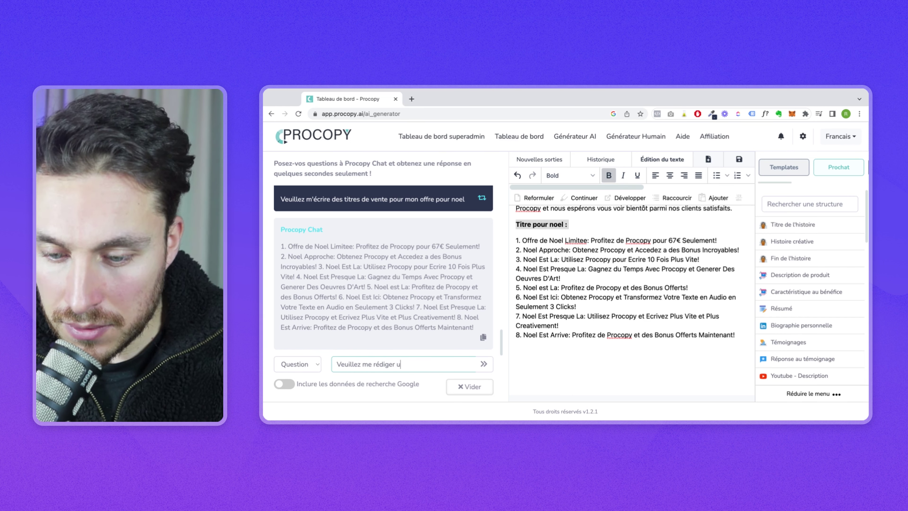
type("ne vidéo de vente ")
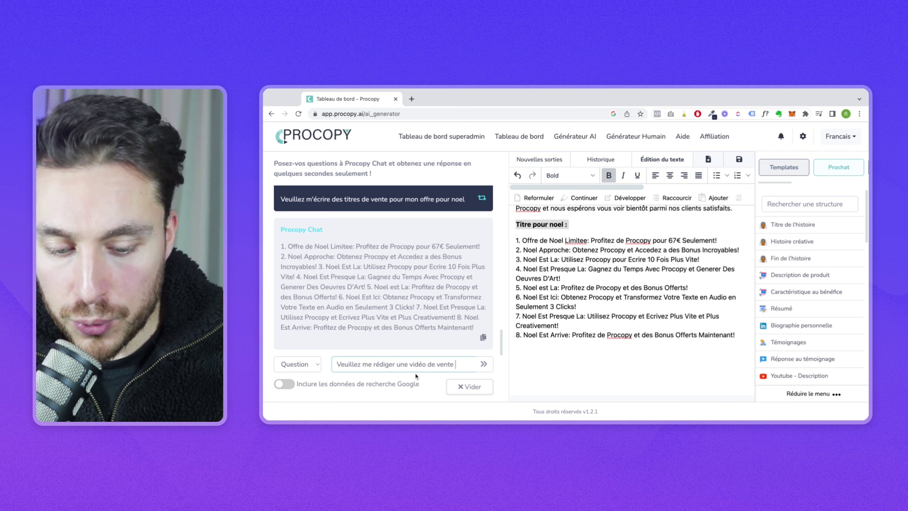
type("pour procopy")
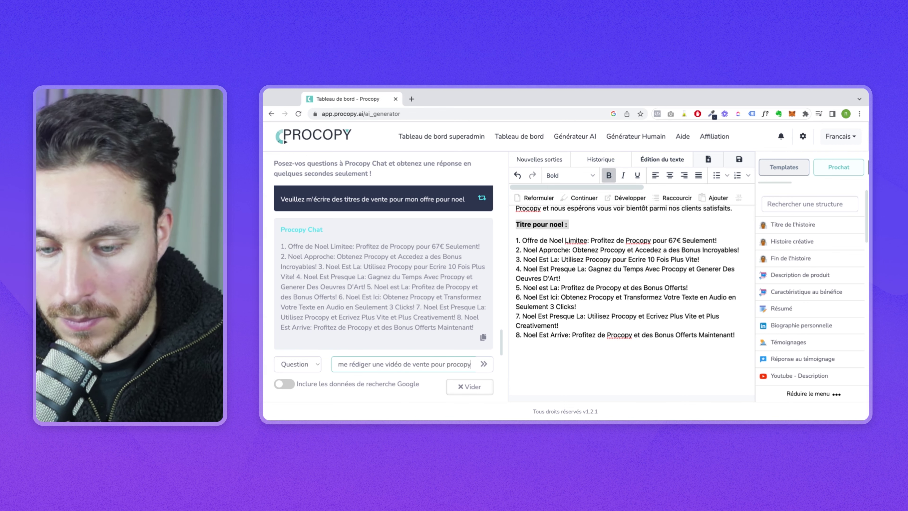
key("Return")
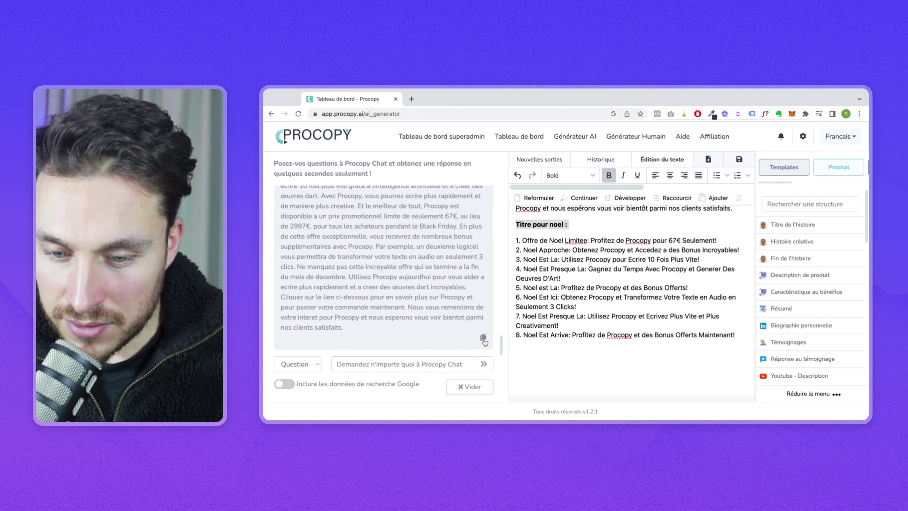
Paste the generated sales video script at the end of the document under the bold heading "Vidéo de vente :".
left_click(736, 334)
type("Vidéo de vente :")
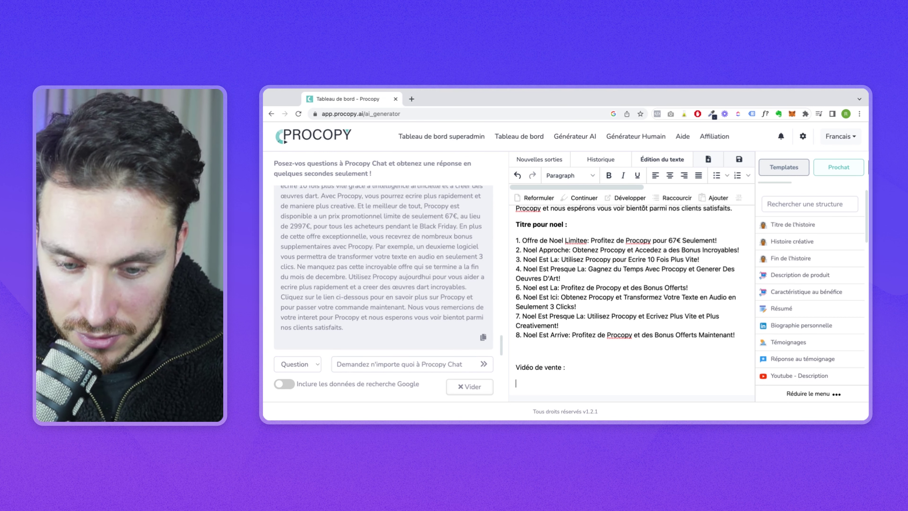
type("Bonjour, Vous cherchez une solution pour ecrire plus rapidement et creer des œuvres dart? Procopy est la solution ideale pour vous. Procopy est un logiciel innovant qui peut aider les entrepreneurs a ecrire 10 fois plus vite grace a lintelligence artificielle et a creer des œuvres dart. Avec Procopy, vous pourrez ecrire plus rapidement et de maniere plus creative. Et le meilleur de tout, Procopy est disponible a un prix promotionnel limite de seulement 67€, au lieu de 2997€, pour tous les acheteurs pendant le Black Friday. En plus de cette offre exceptionnelle, vous recevrez de nombreux bonus supplementaires avec Procopy. Par exemple, un deuxieme logiciel vous permettra de transformer votre texte en audio en seulement 3 clics. Ne manquez pas cette incroyable offre qui se termine a la fin du mois de decembre. Utilisez Procopy aujourdhui pour vous aider a ecrire plus rapidement et a creer des œuvres dart incroyables. Cliquez sur le lien ci-dessous pour en savoir plus sur Procopy et pour passer votre commande maintenant. Nous vous remercions de votre interet pour Procopy et nous esperons vous voir bientot parmi nos clients satisfaits.")
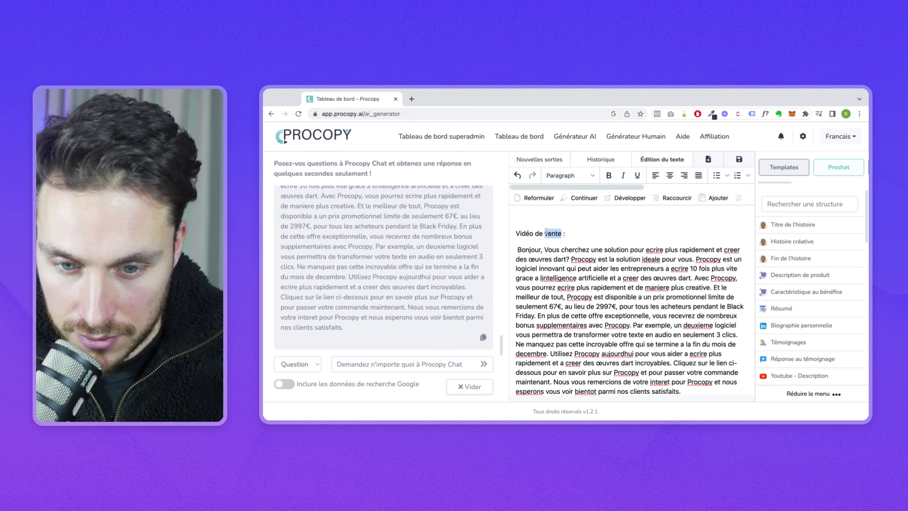
triple_click(546, 232)
left_click(609, 175)
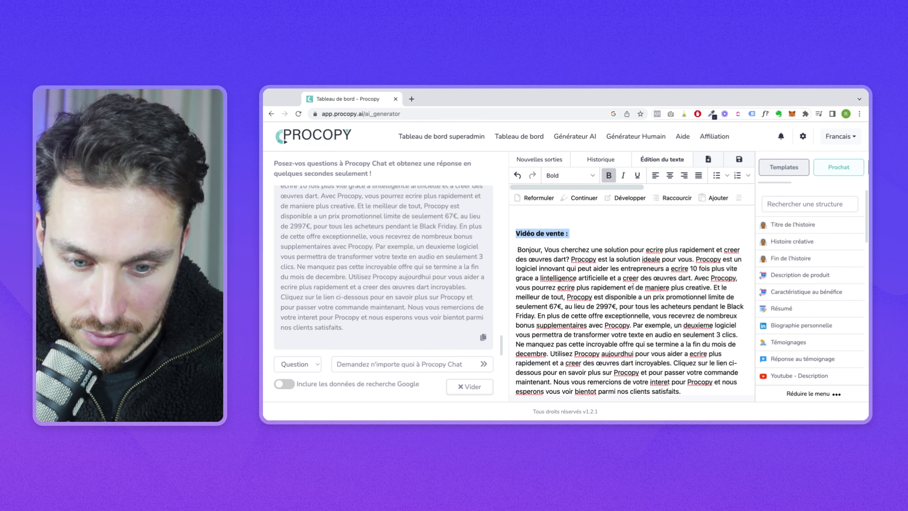
Start new paragraphs at "Par exemple", "Nous vous remercions" and "Et le meilleur de tout" in the sales video script.
left_click(633, 323)
key("Return")
scroll(643, 329, "down", 3)
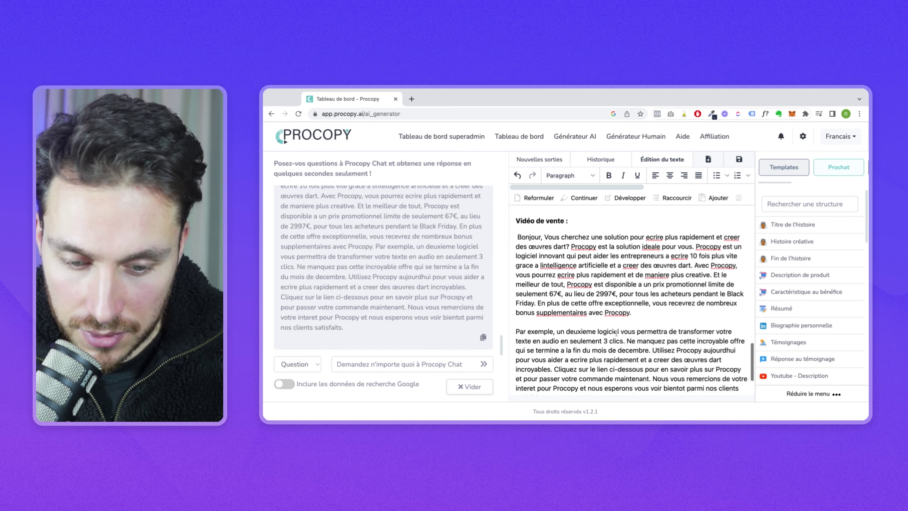
left_click(653, 335)
key("Return")
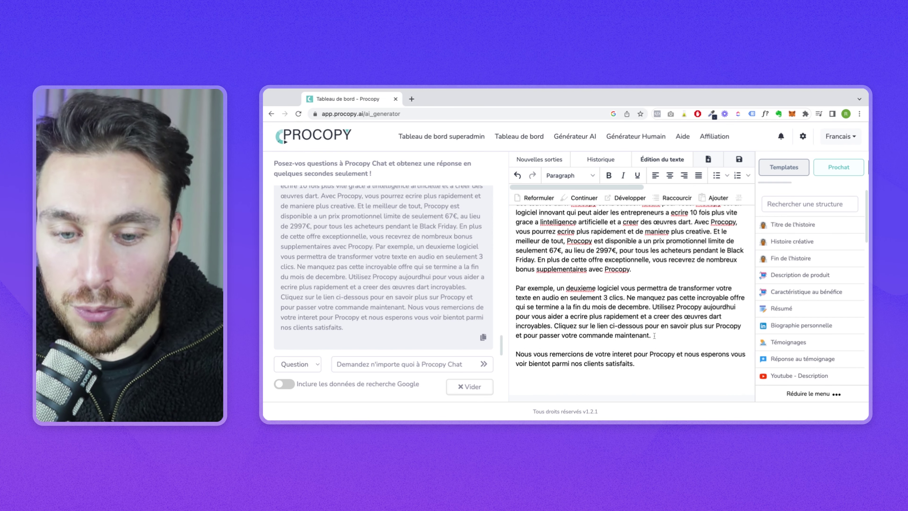
scroll(654, 335, "up", 2)
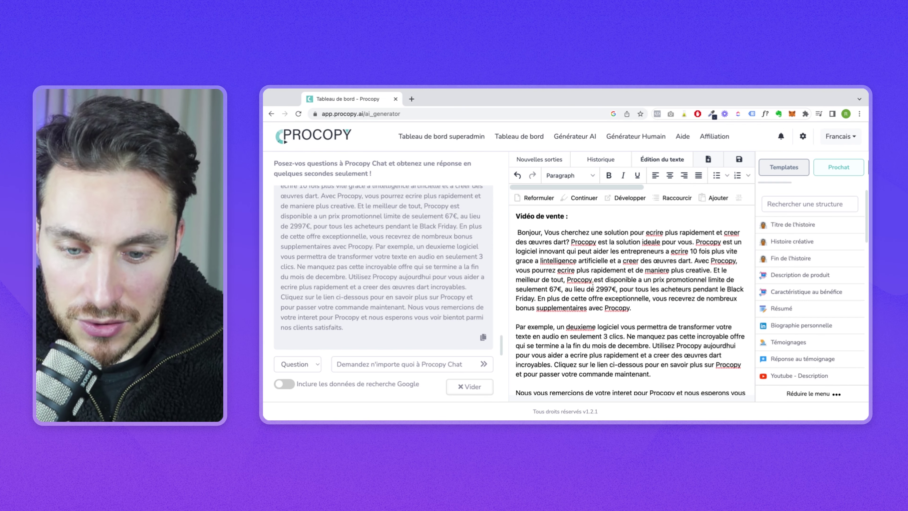
left_click(713, 270)
key("Return")
scroll(653, 272, "up", 4)
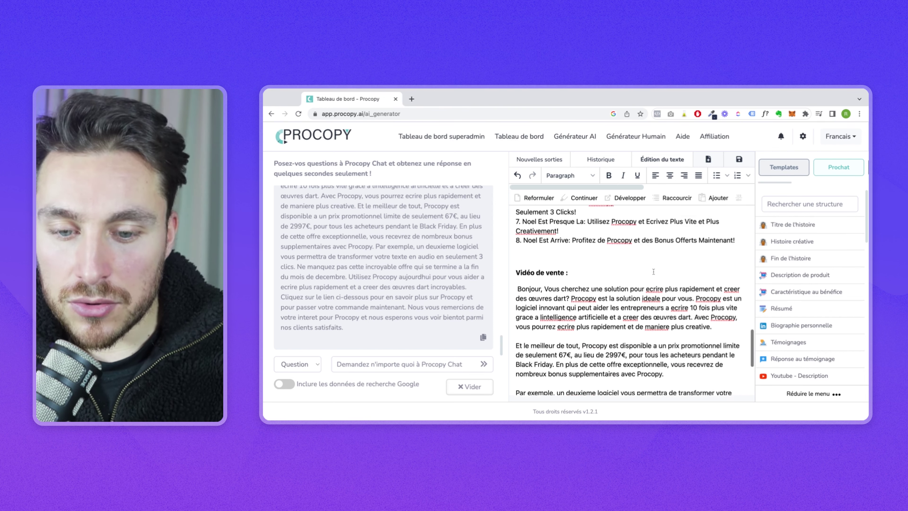
scroll(653, 272, "down", 10)
scroll(653, 272, "up", 15)
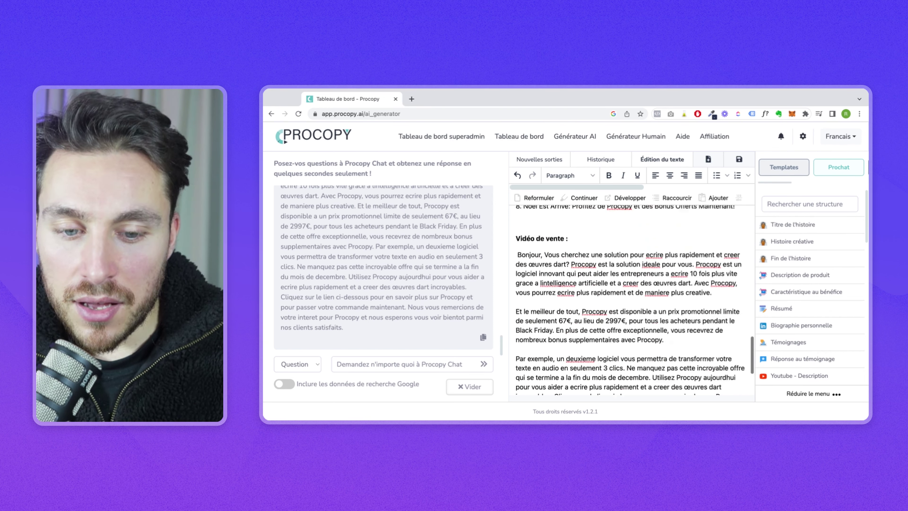
scroll(629, 300, "down", 10)
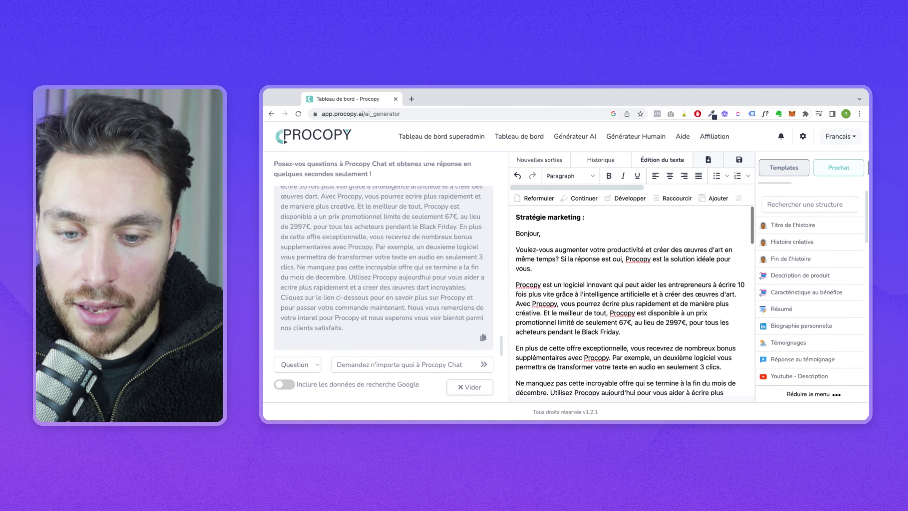
scroll(629, 300, "up", 10)
scroll(629, 300, "down", 5)
Save the text as a new document named "Stratégie de marketing pour Procopy".
left_click(709, 160)
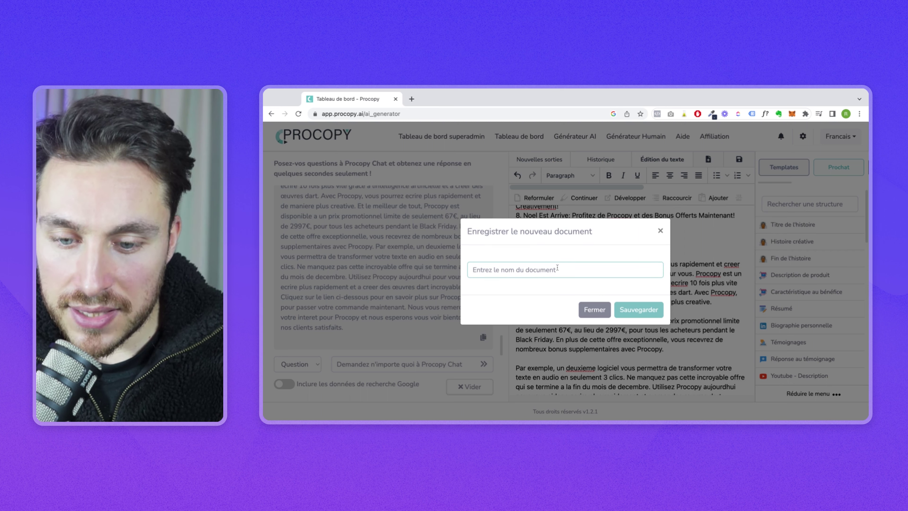
type("Straté")
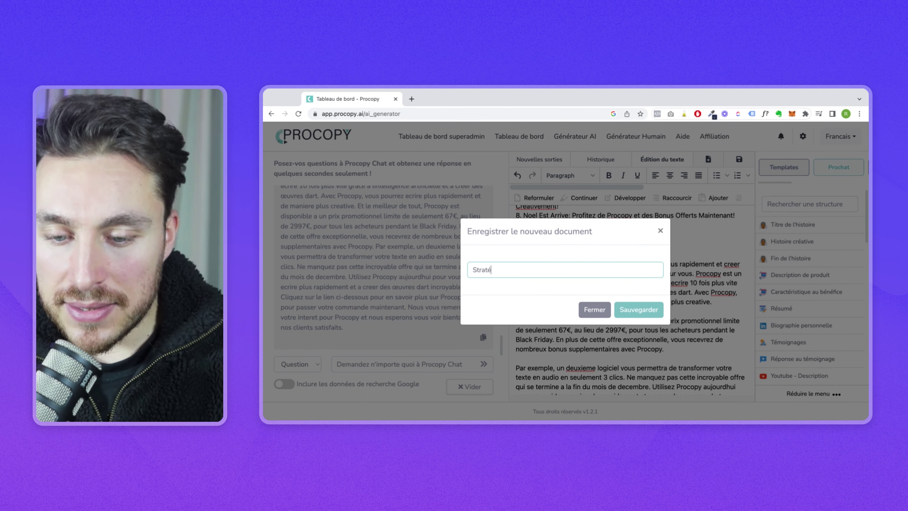
type("gie de vente pour")
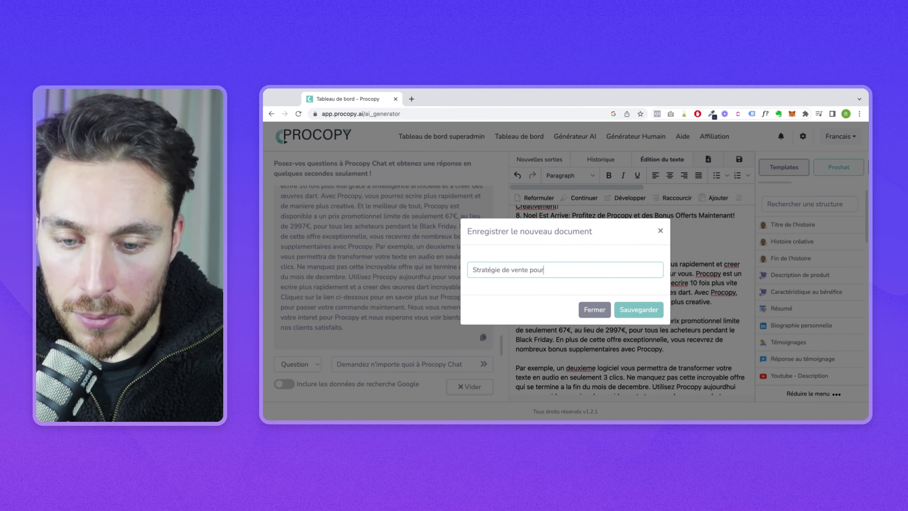
double_click(513, 268)
type("marketing")
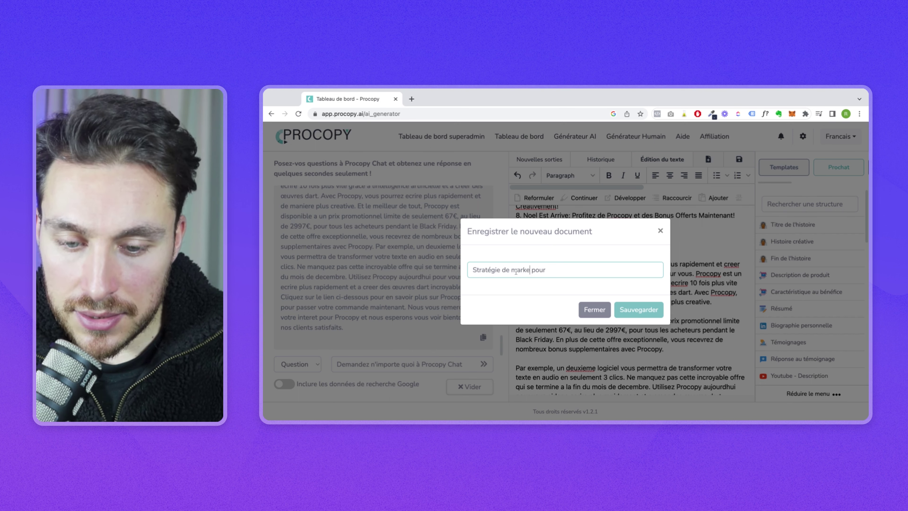
left_click(567, 269)
type("Procopy")
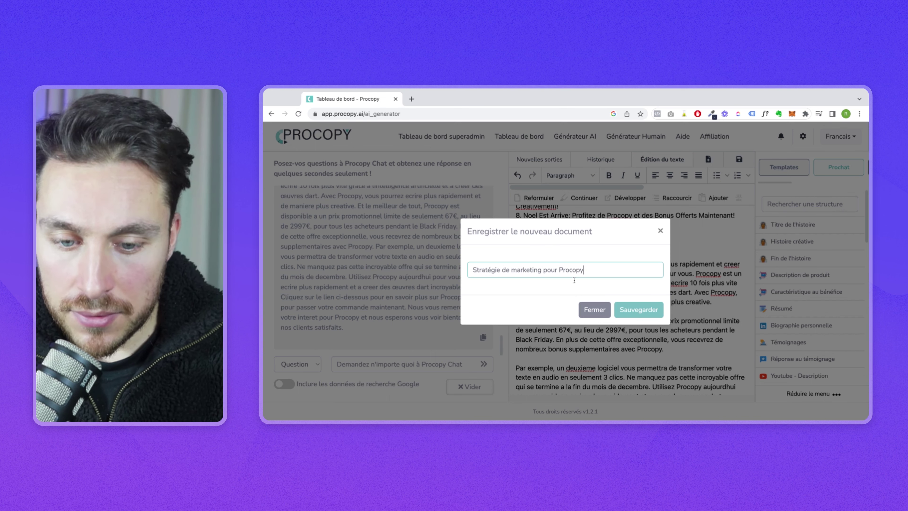
left_click(631, 310)
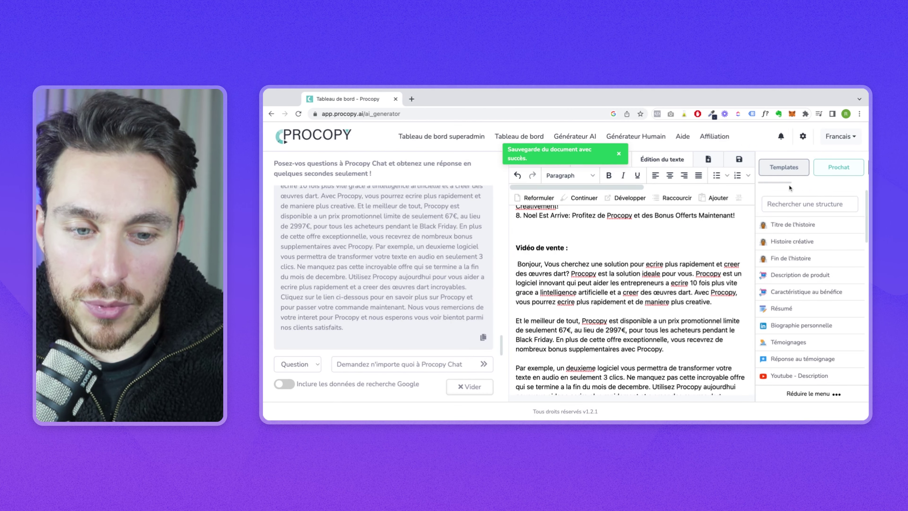
Show the saved documents and open the available actions for "Stratégie de marketing pour Procopy".
left_click(835, 173)
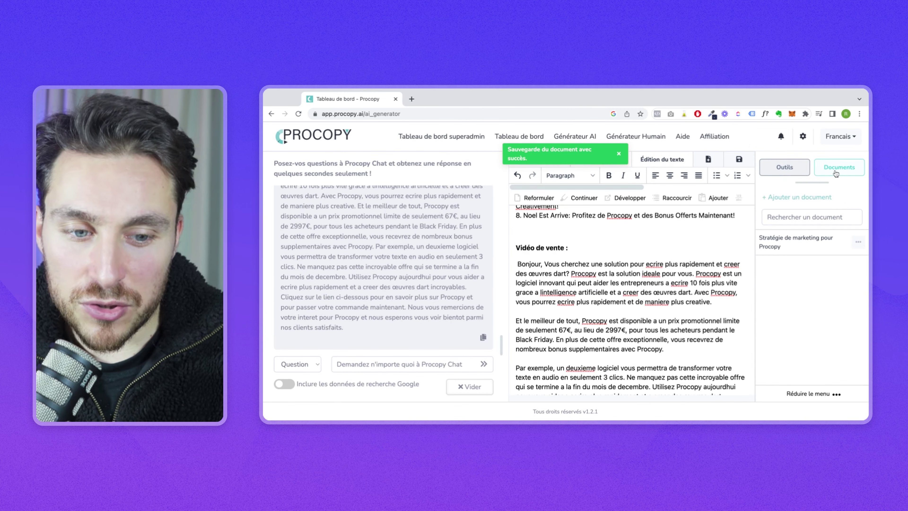
left_click(858, 241)
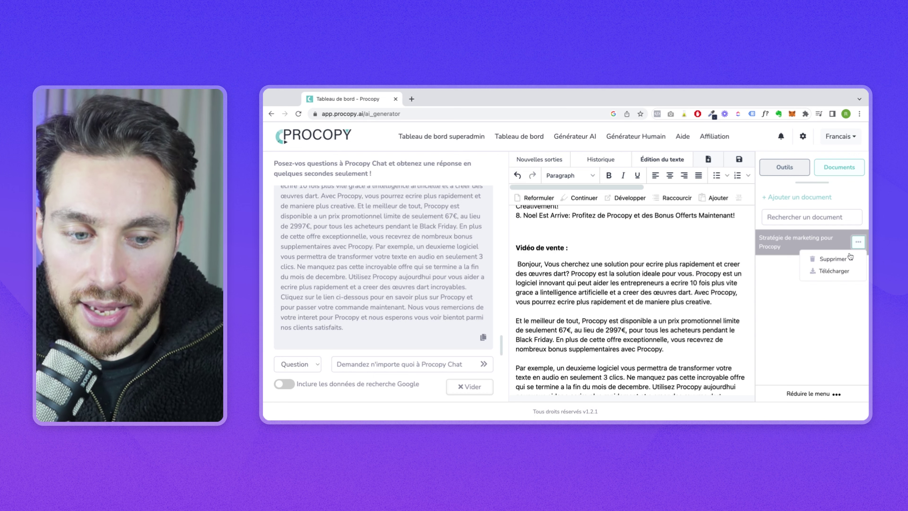